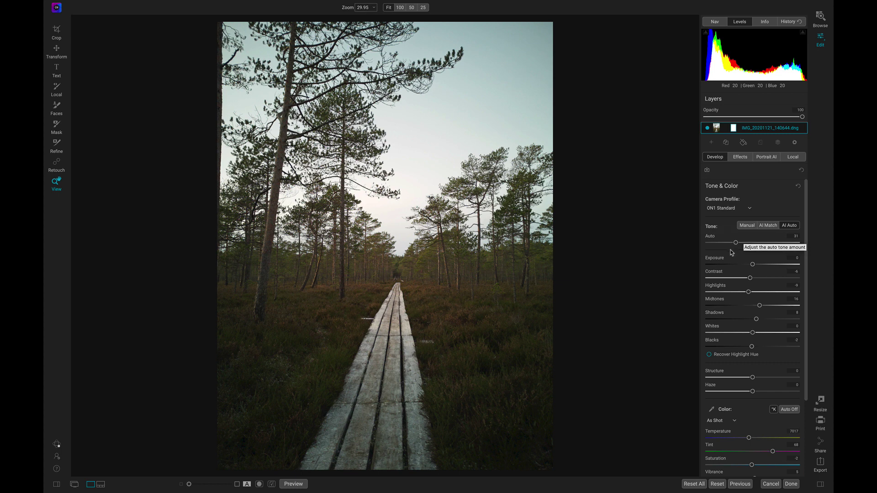
# - Compare with the unedited original, then add a Dynamic Contrast filter (Medium 15, Large 20)
pyautogui.hotkey('ctrl', 'p')
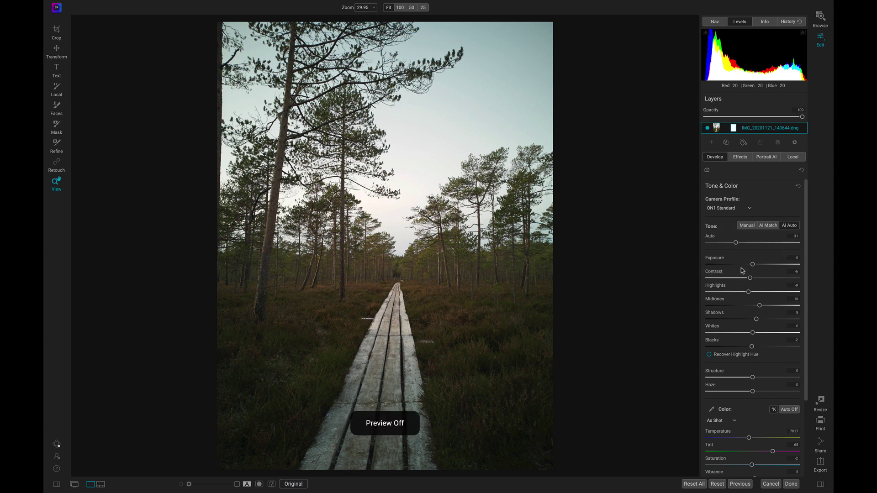
pyautogui.hotkey('ctrl', 'p')
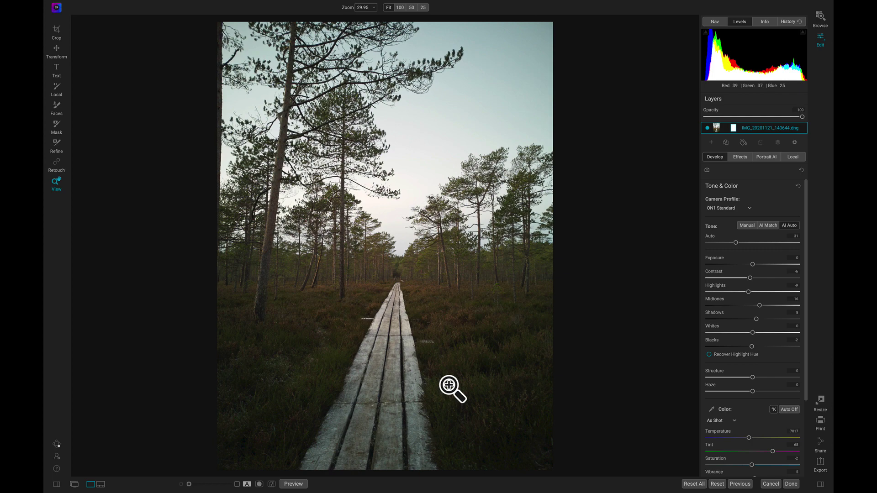
pyautogui.click(741, 158)
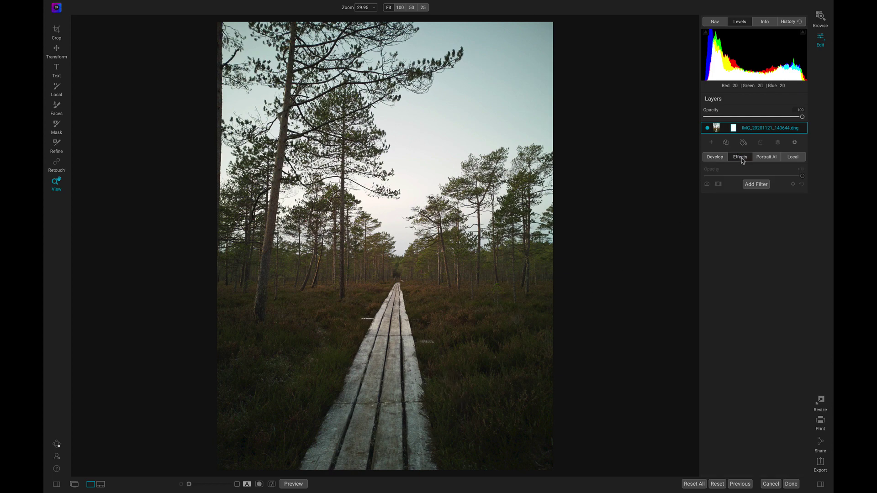
pyautogui.click(758, 185)
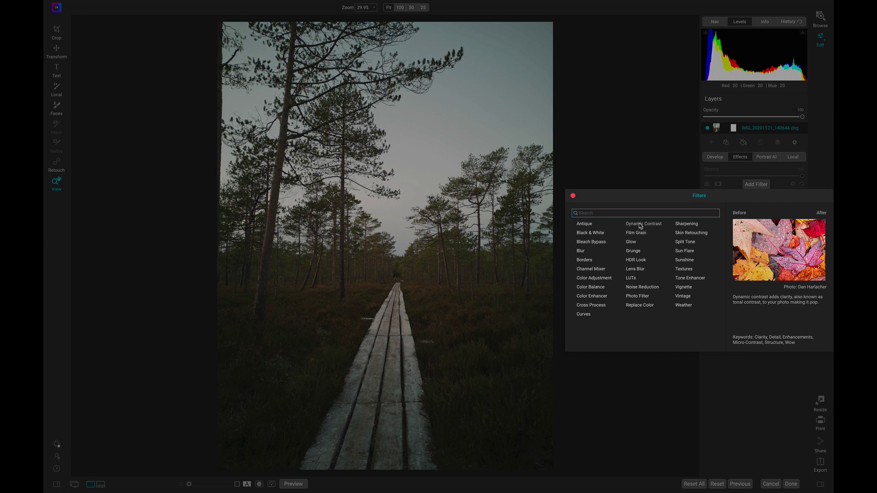
pyautogui.click(647, 224)
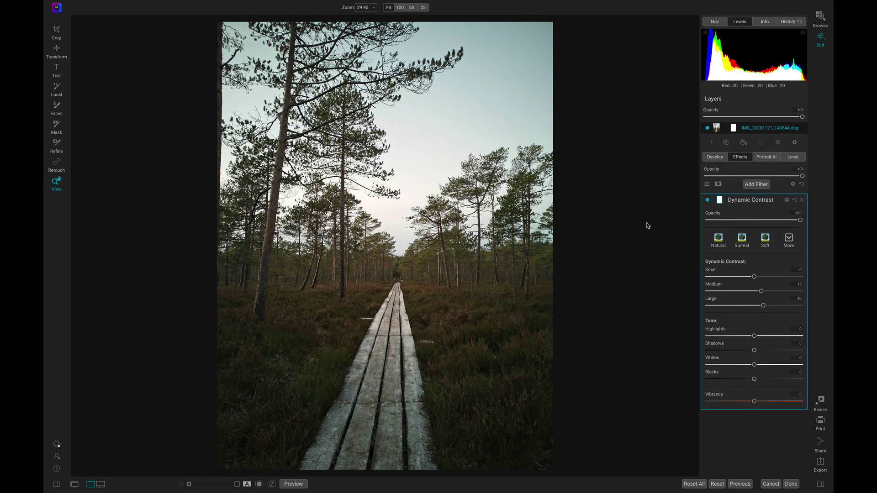
# - Open the Dynamic Contrast filter's mask and preview it in black and white
pyautogui.click(720, 202)
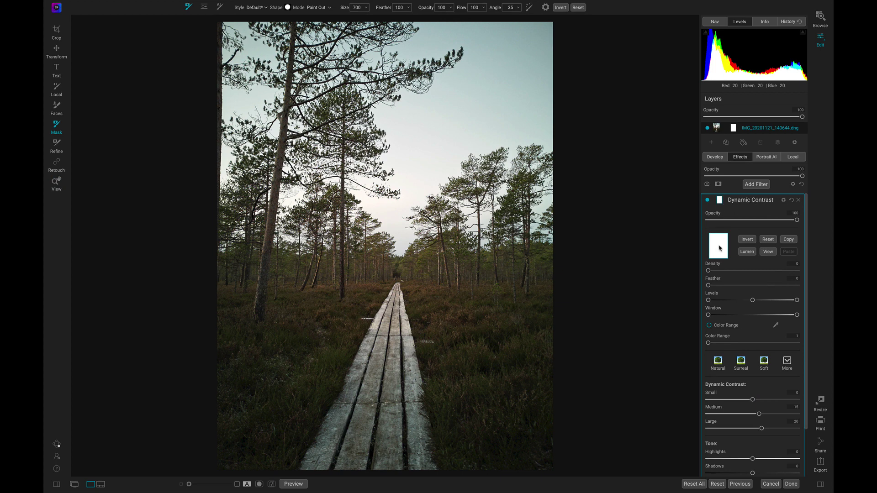
pyautogui.click(770, 254)
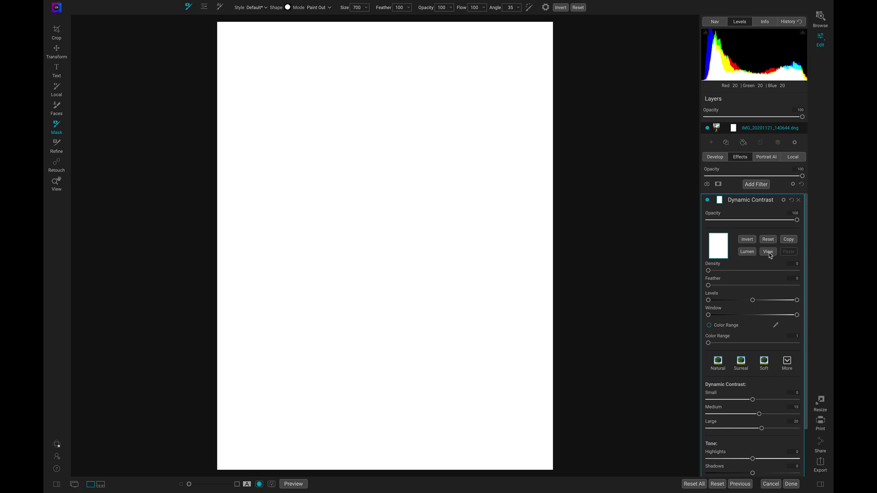
pyautogui.click(769, 255)
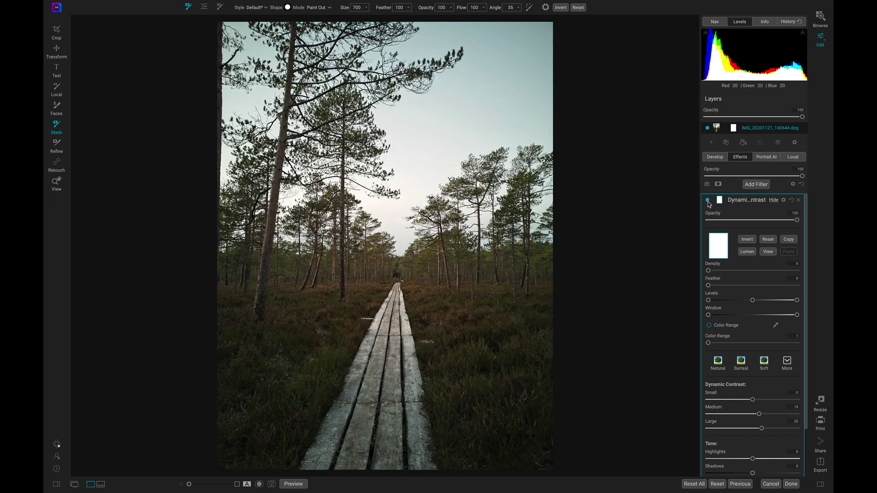
# - Toggle Dynamic Contrast off and on twice to compare before and after
pyautogui.click(708, 201)
pyautogui.click(707, 201)
pyautogui.click(707, 201)
pyautogui.click(708, 201)
pyautogui.click(740, 363)
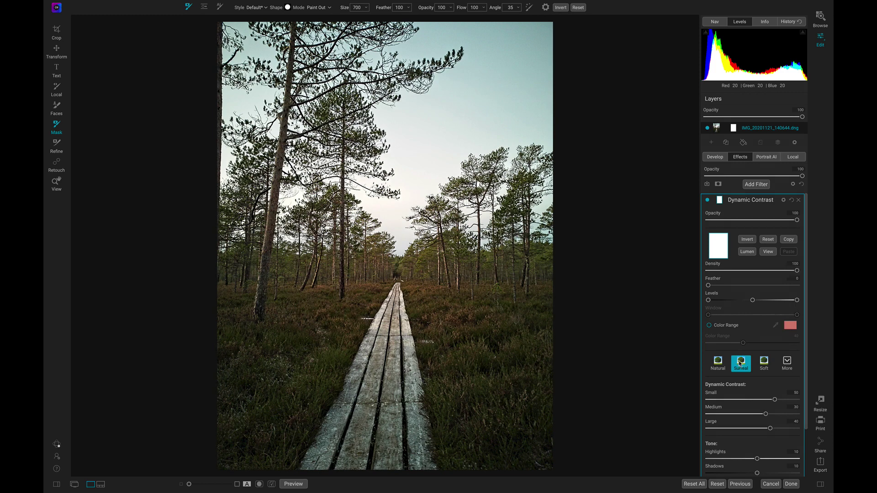
pyautogui.click(707, 201)
pyautogui.click(707, 201)
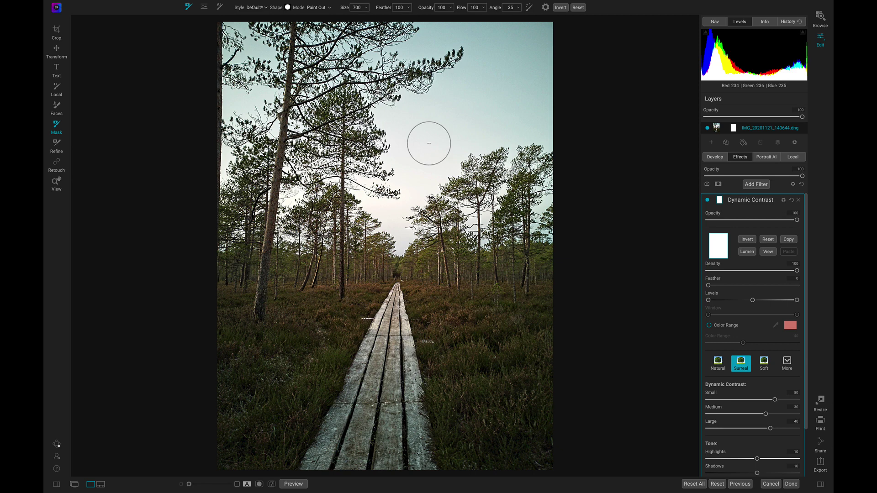
# - Paint Dynamic Contrast out of the sky, upper-left trees and boardwalk using brush sizes 1400 and 1000
pyautogui.press(']')
pyautogui.press(']')
pyautogui.press(']')
pyautogui.press(']')
pyautogui.press(']')
pyautogui.press(']')
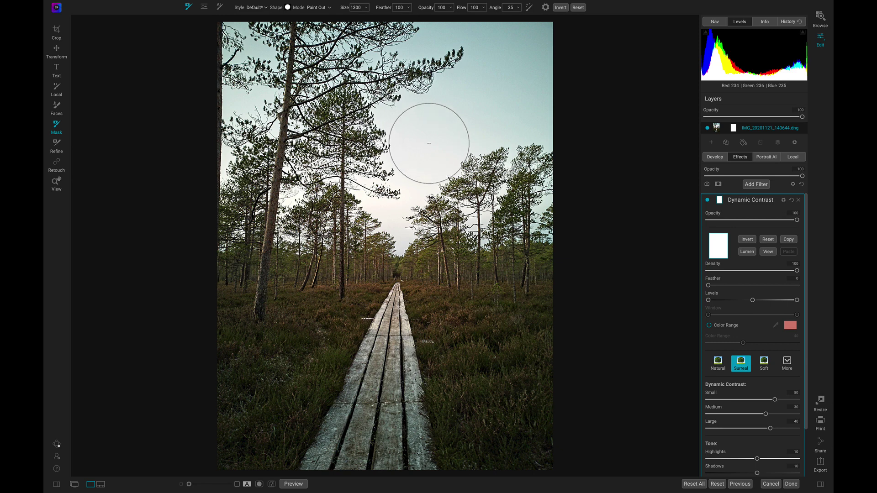
pyautogui.press('[')
pyautogui.press('[')
pyautogui.press('[')
pyautogui.press('[')
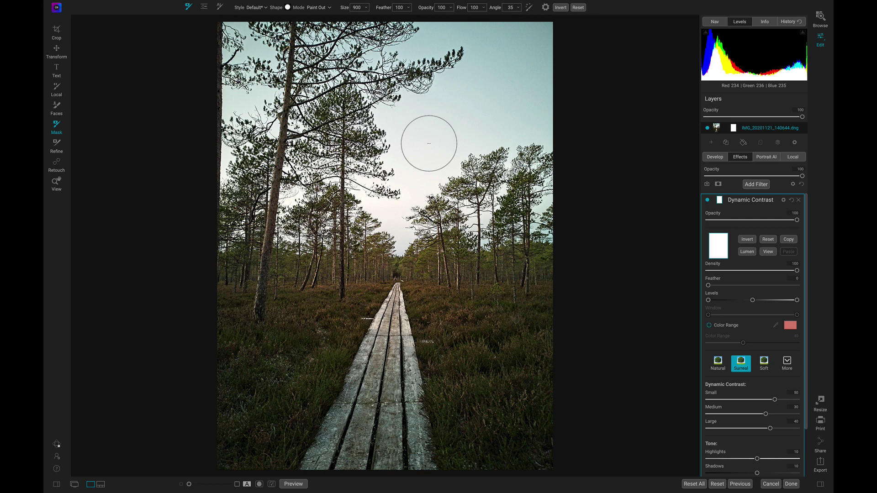
pyautogui.press(']')
pyautogui.press(']')
pyautogui.press(']')
pyautogui.press(']')
pyautogui.press(']')
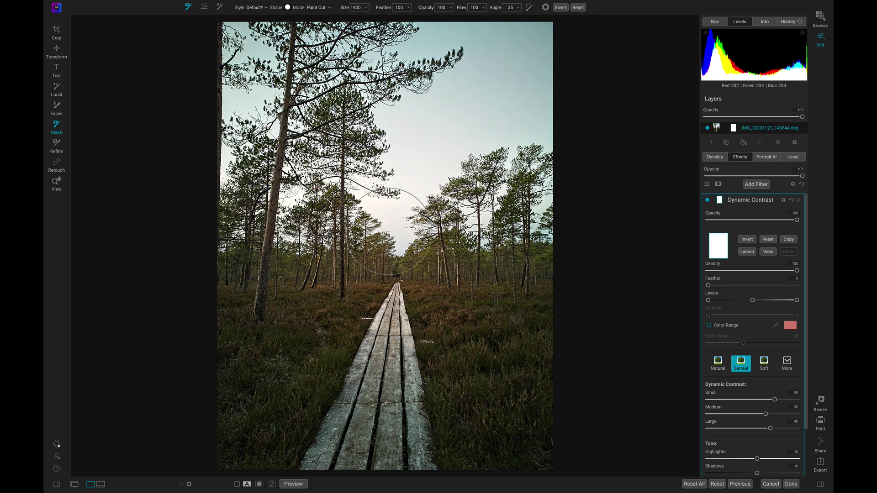
pyautogui.moveTo(391, 233); pyautogui.dragTo(438, 128)
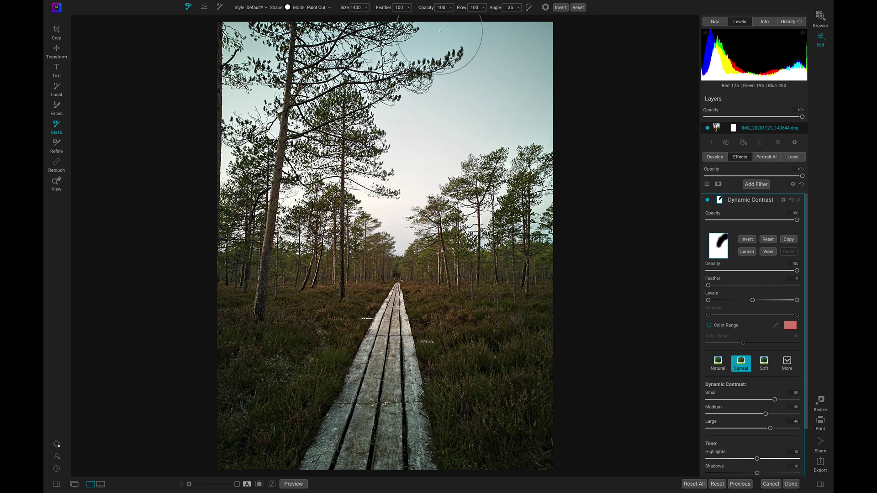
pyautogui.press('[')
pyautogui.press('[')
pyautogui.press('[')
pyautogui.press('[')
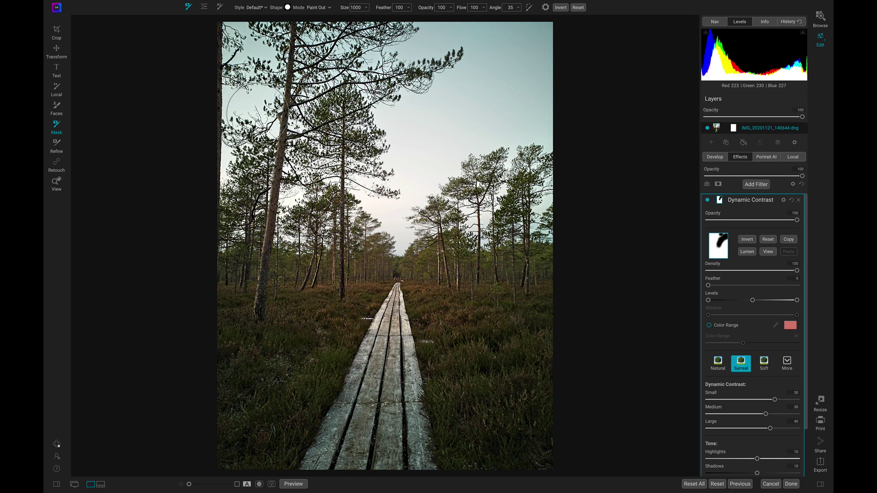
pyautogui.moveTo(257, 114)
pyautogui.mouseDown()
pyautogui.moveTo(259, 77)
pyautogui.moveTo(233, 35)
pyautogui.mouseUp()
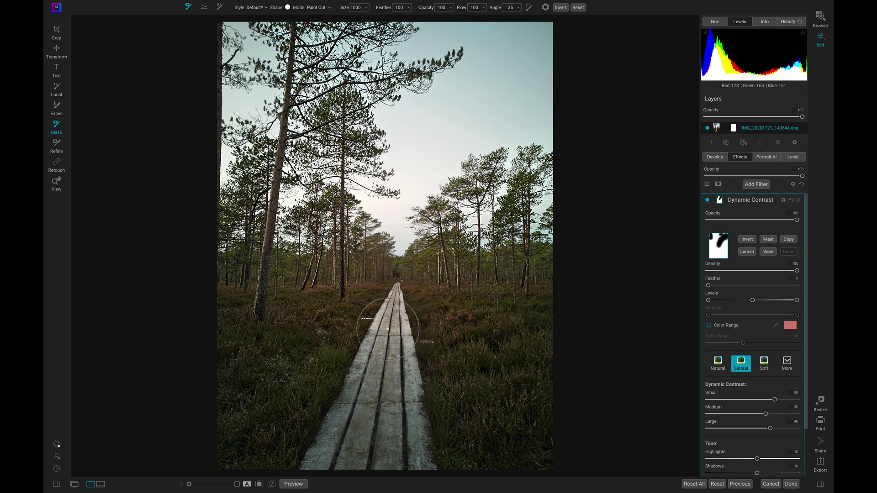
pyautogui.moveTo(388, 329)
pyautogui.mouseDown()
pyautogui.moveTo(392, 292)
pyautogui.moveTo(361, 445)
pyautogui.moveTo(350, 393)
pyautogui.moveTo(382, 456)
pyautogui.mouseUp()
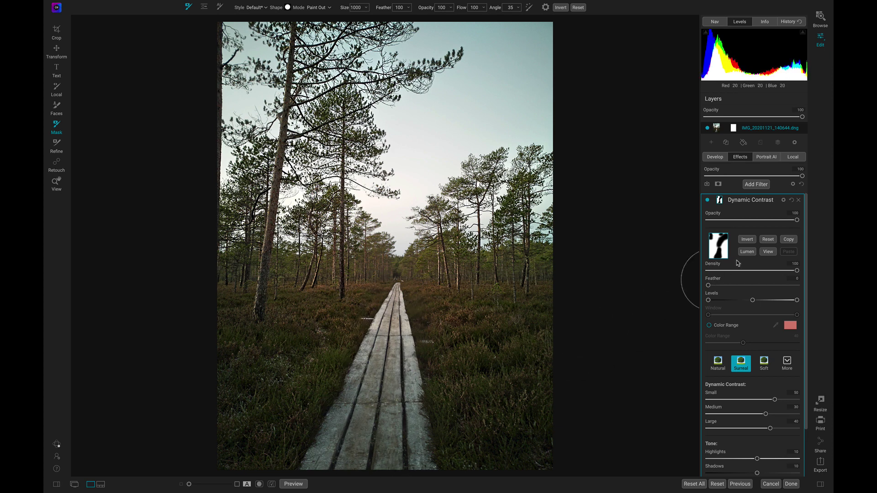
# - Show the mask in black and white, paint out another band, then undo it
pyautogui.click(768, 252)
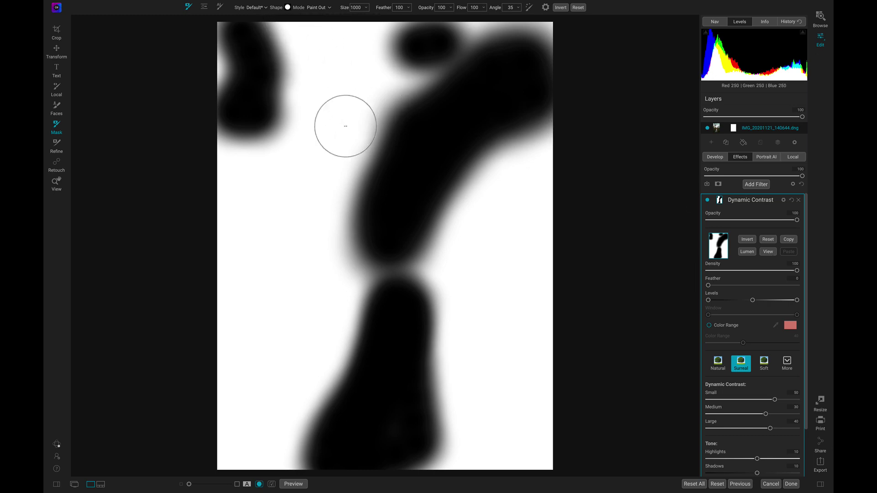
pyautogui.moveTo(284, 297)
pyautogui.mouseDown()
pyautogui.moveTo(285, 212)
pyautogui.moveTo(343, 96)
pyautogui.mouseUp()
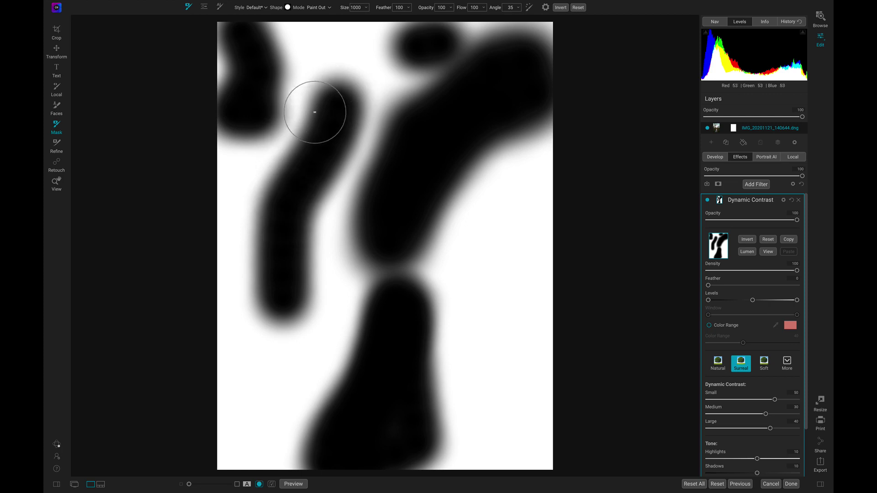
pyautogui.hotkey('ctrl', 'z')
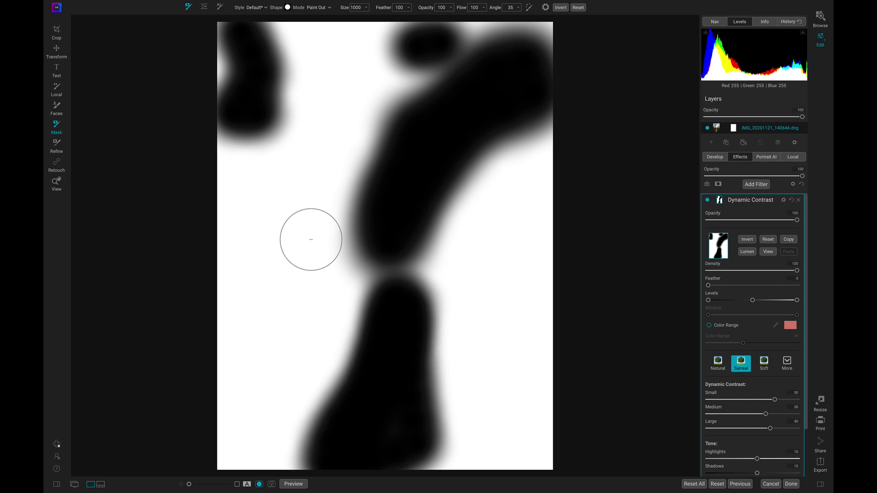
# - Switch the mask brush to Paint In, try a stroke near the centre, then undo it
pyautogui.click(320, 8)
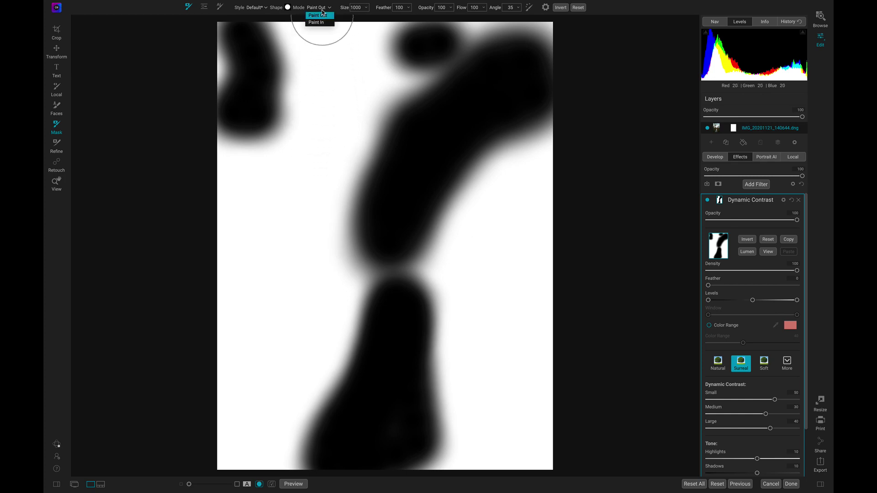
pyautogui.click(325, 22)
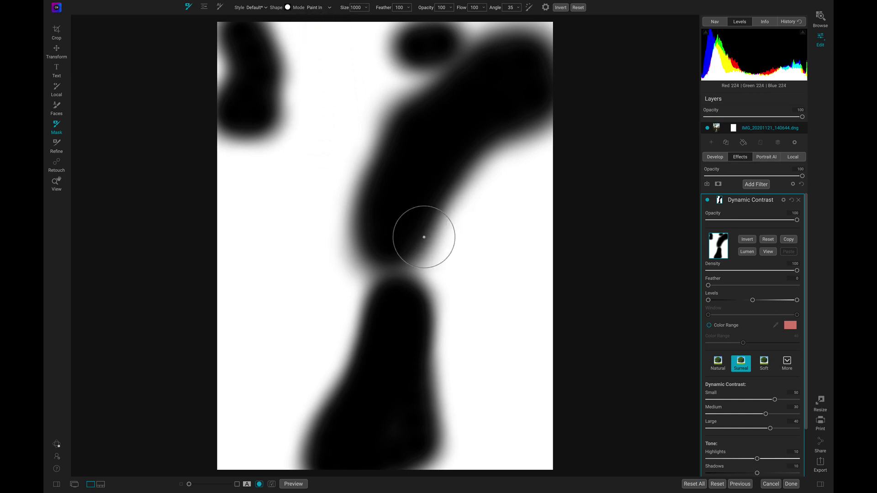
pyautogui.moveTo(423, 235)
pyautogui.mouseDown()
pyautogui.moveTo(425, 197)
pyautogui.moveTo(372, 206)
pyautogui.moveTo(335, 225)
pyautogui.moveTo(351, 269)
pyautogui.moveTo(399, 259)
pyautogui.moveTo(444, 219)
pyautogui.moveTo(439, 178)
pyautogui.moveTo(400, 175)
pyautogui.moveTo(372, 144)
pyautogui.moveTo(415, 183)
pyautogui.moveTo(433, 237)
pyautogui.mouseUp()
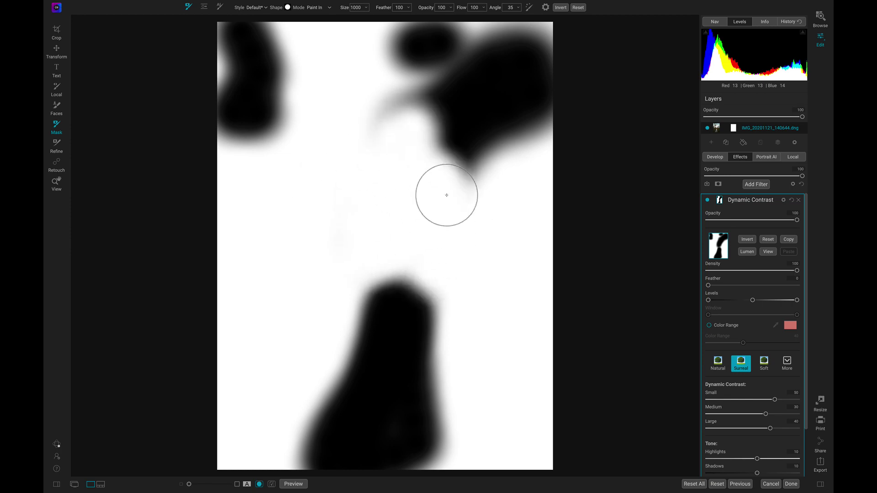
pyautogui.hotkey('ctrl', 'z')
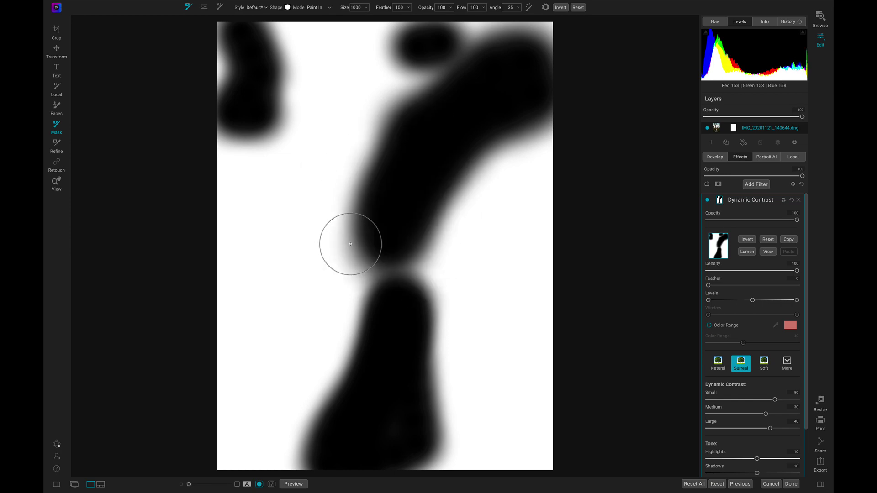
# - Compare the photo with Dynamic Contrast on and off, then reset the mask to fully white
pyautogui.click(769, 253)
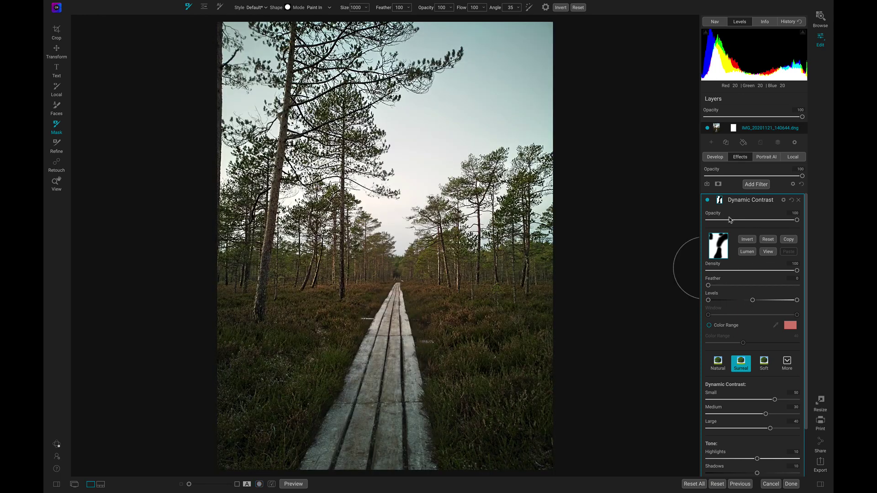
pyautogui.click(708, 201)
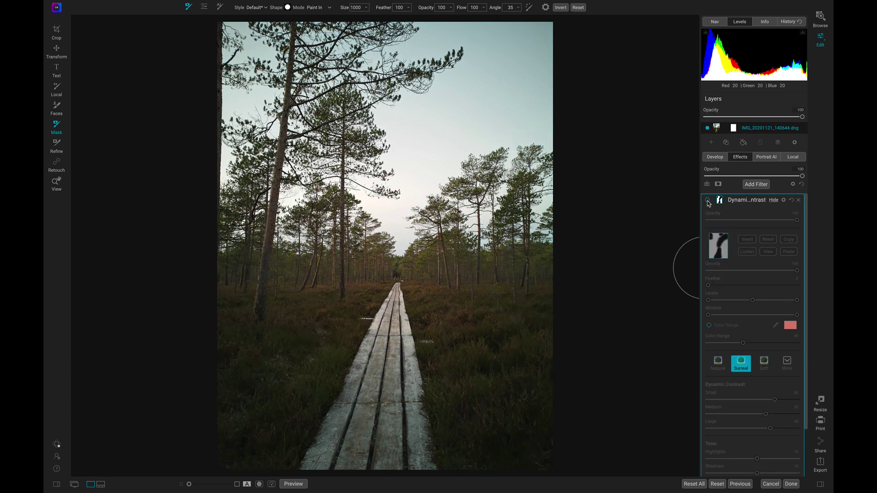
pyautogui.click(708, 201)
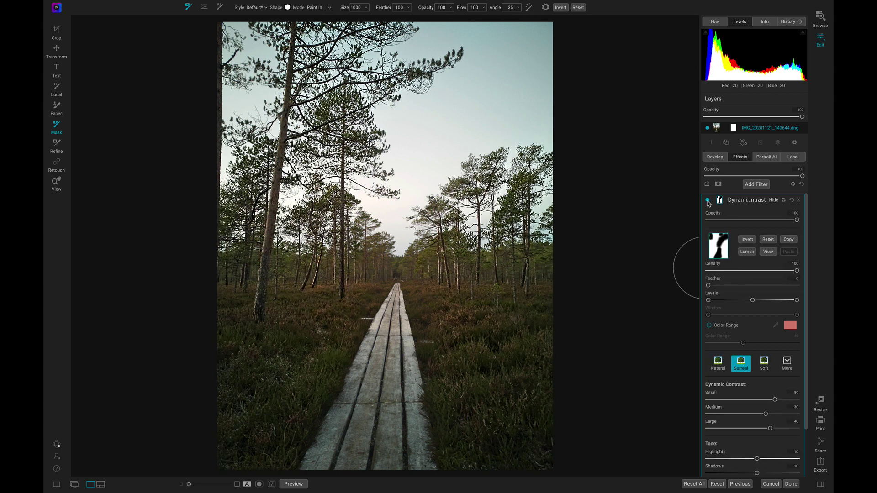
pyautogui.click(708, 201)
pyautogui.click(708, 201)
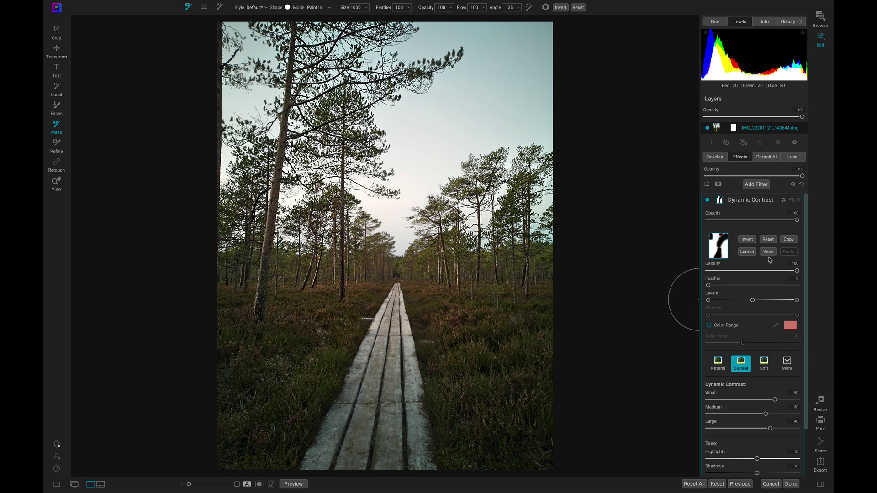
pyautogui.click(769, 240)
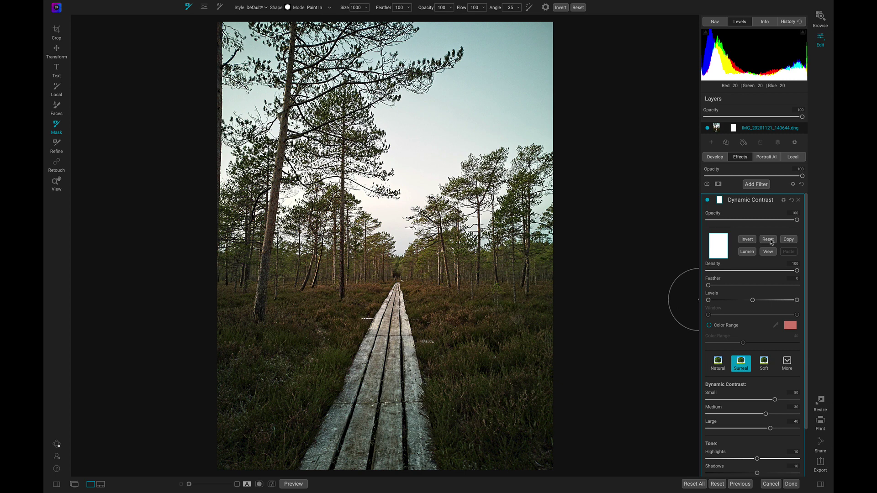
# - Enable Color Range on the Dynamic Contrast mask and browse the wheel, slider and spectrum colour pickers
pyautogui.press('z')
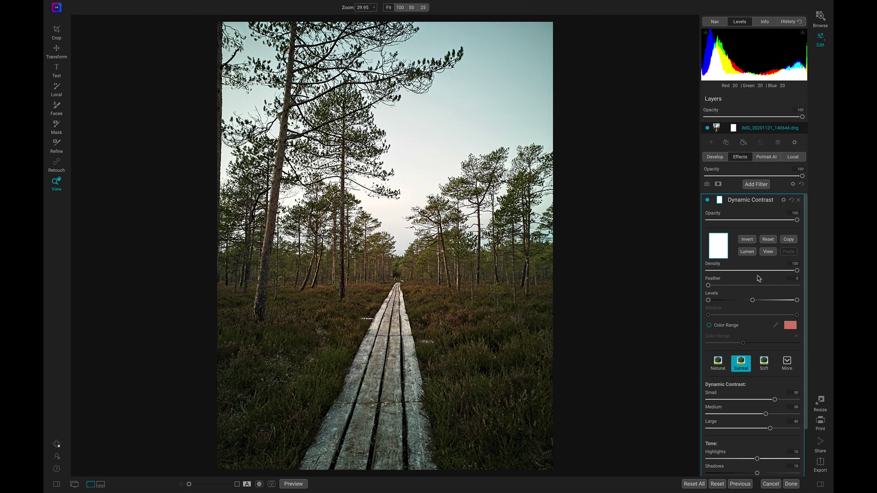
pyautogui.click(709, 325)
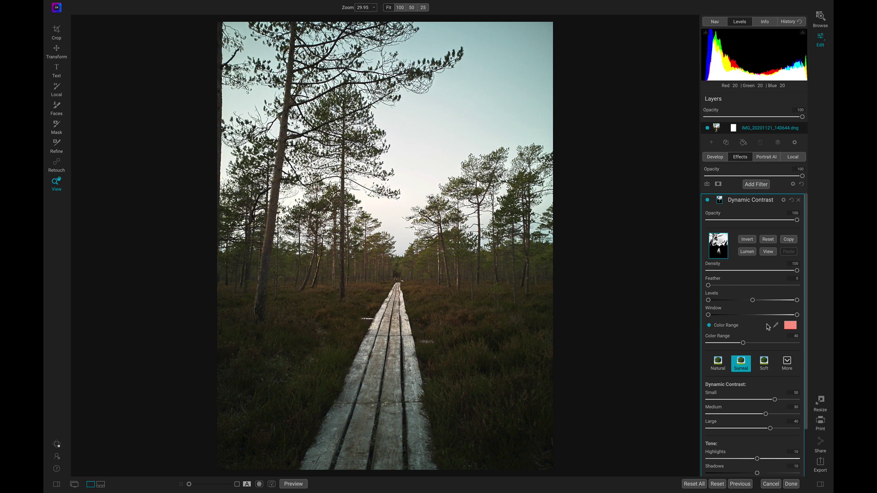
pyautogui.click(790, 326)
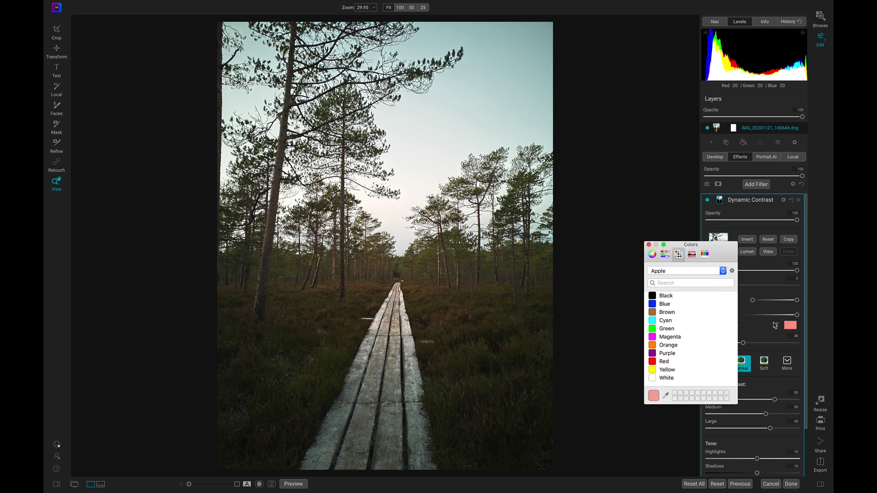
pyautogui.click(653, 255)
pyautogui.click(666, 255)
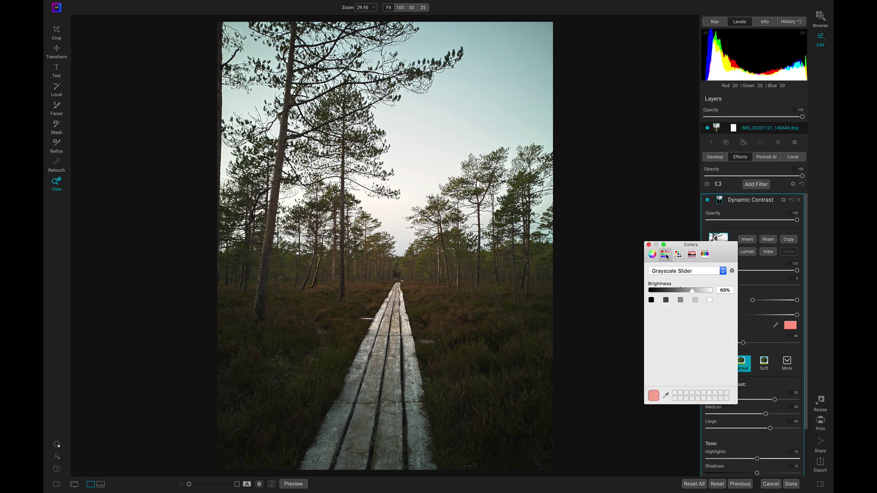
pyautogui.click(692, 255)
pyautogui.click(649, 246)
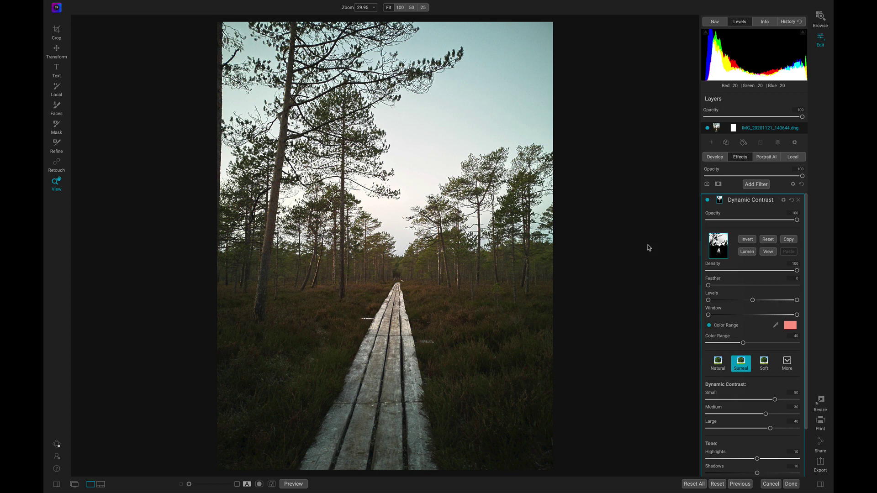
# - Sample a dark olive foreground colour and narrow the colour range to 17, viewing the mask
pyautogui.click(776, 327)
pyautogui.click(337, 336)
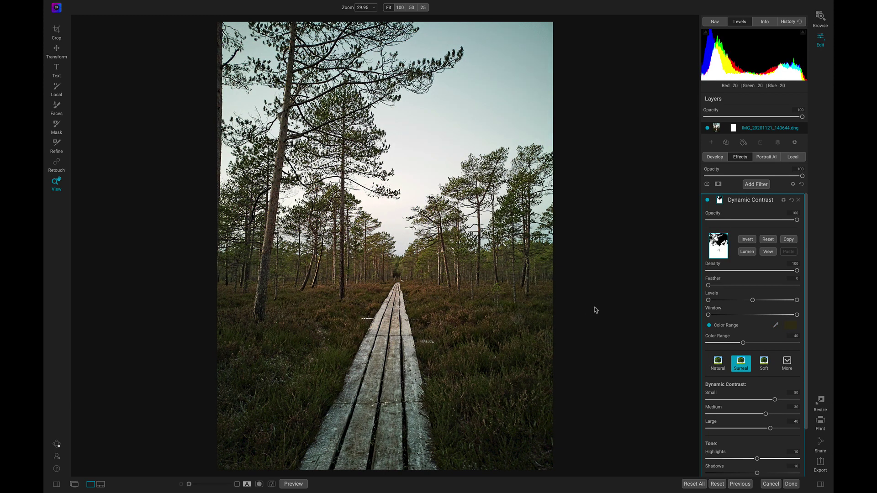
pyautogui.click(767, 252)
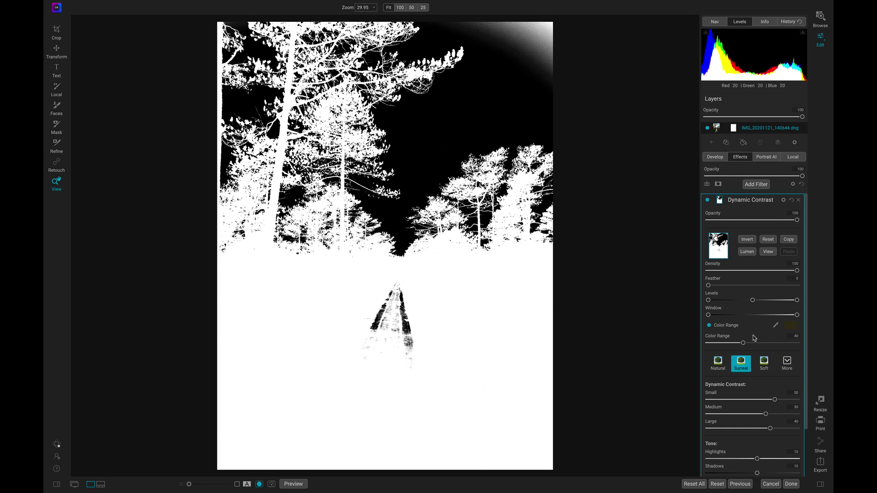
pyautogui.moveTo(743, 343); pyautogui.dragTo(723, 344)
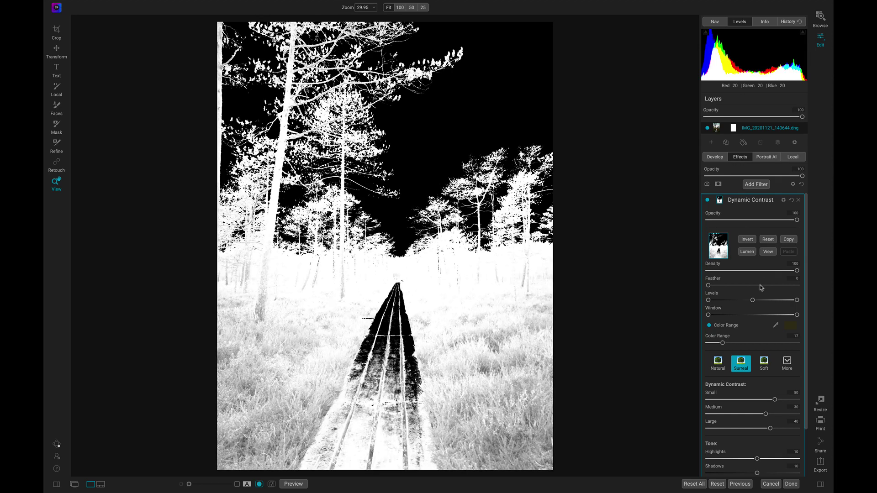
# - Return to the photo view, compare Dynamic Contrast on and off, then switch back to the Mask tool
pyautogui.click(769, 252)
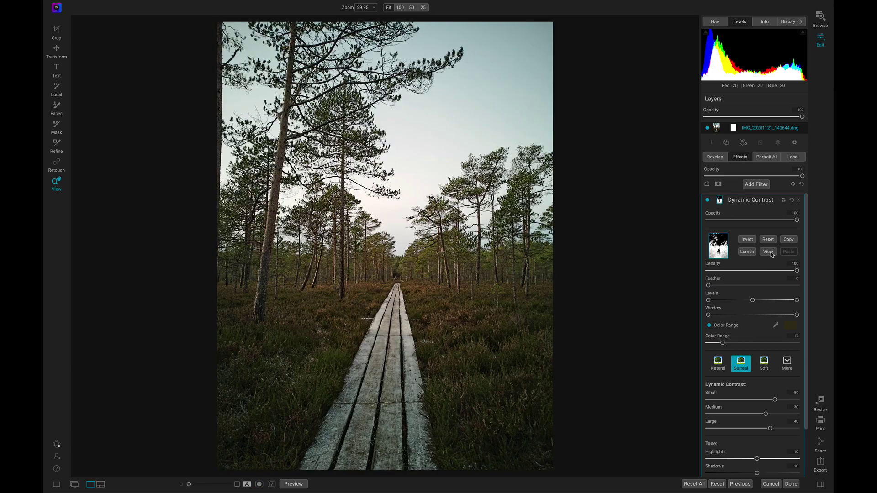
pyautogui.click(707, 201)
pyautogui.click(708, 201)
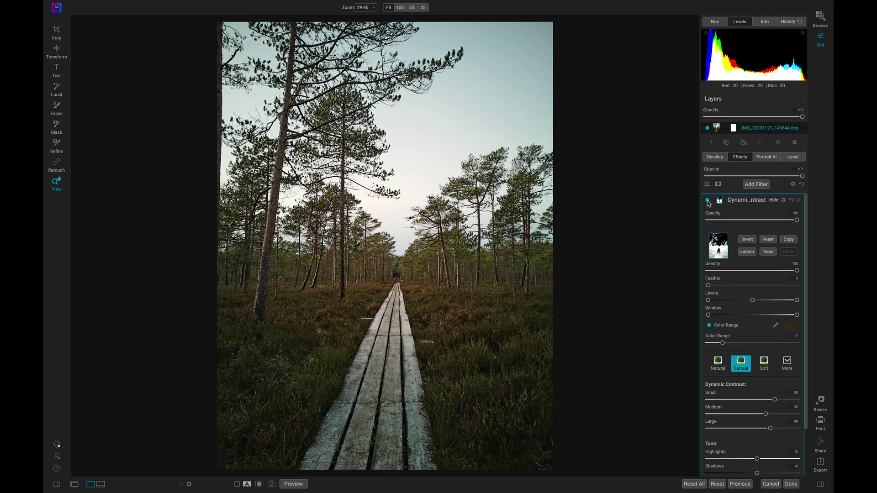
pyautogui.click(707, 201)
pyautogui.click(707, 201)
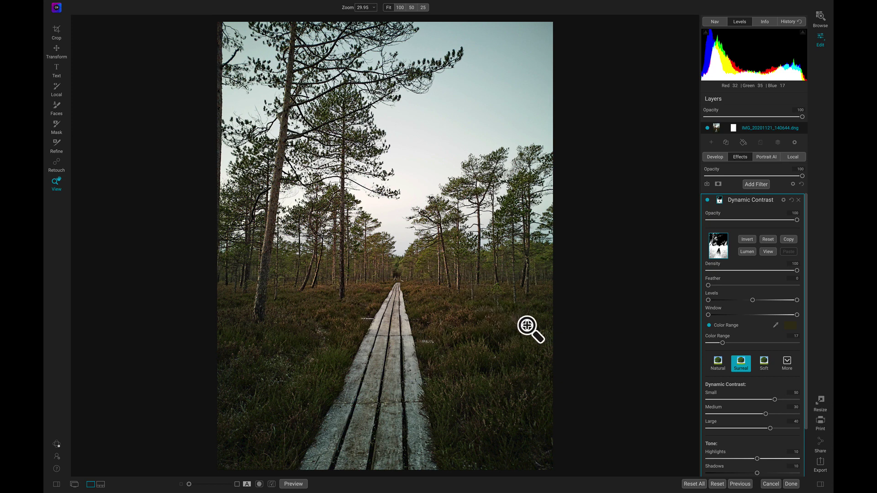
pyautogui.press('b')
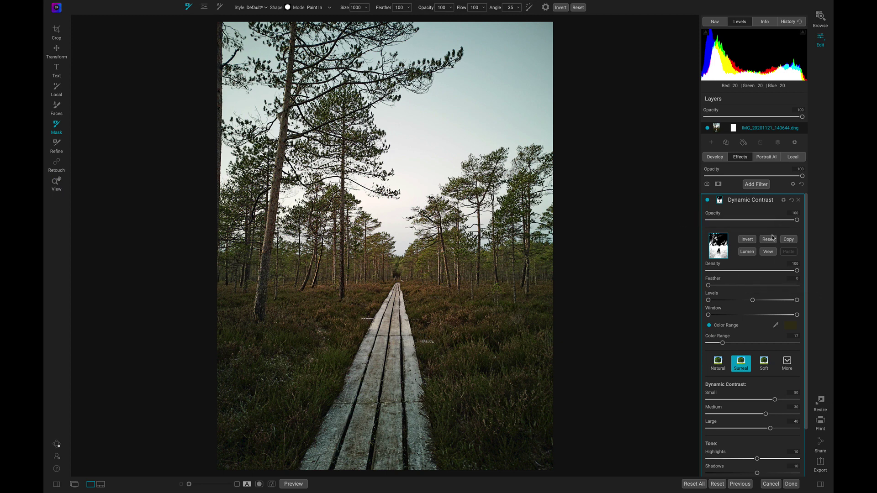
# - Delete the Dynamic Contrast filter and briefly check the Local adjustments panel
pyautogui.click(798, 202)
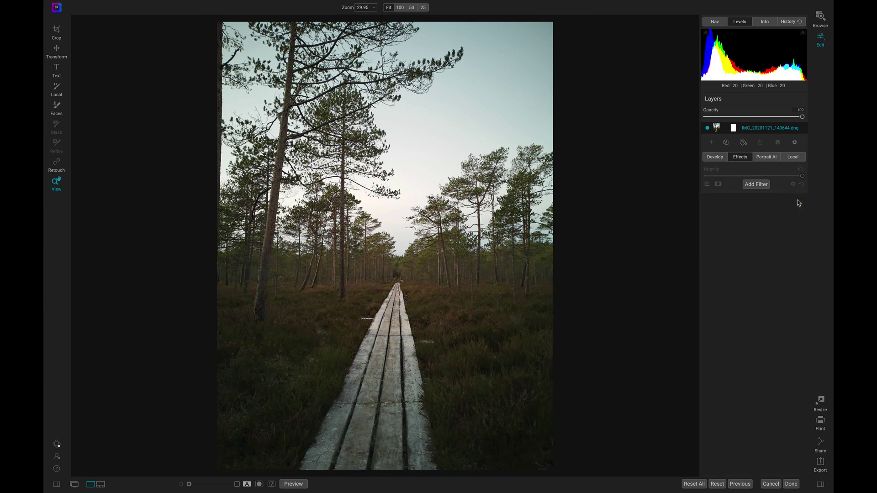
pyautogui.click(794, 158)
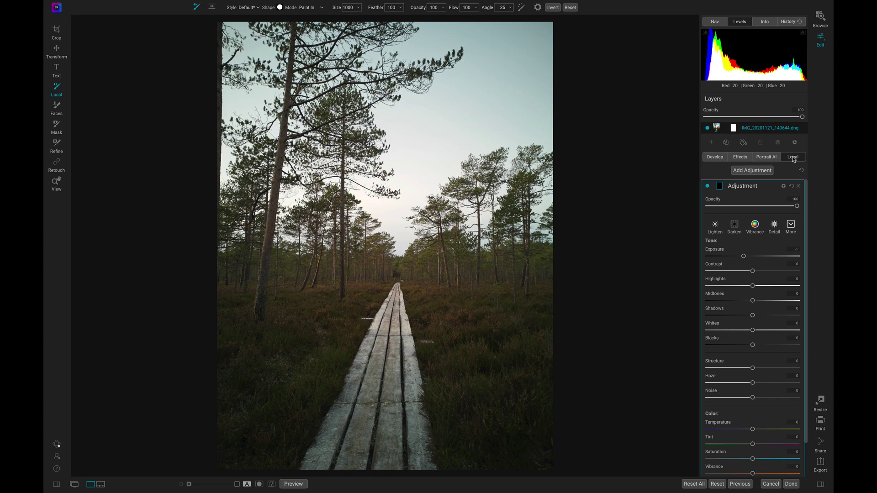
pyautogui.click(745, 158)
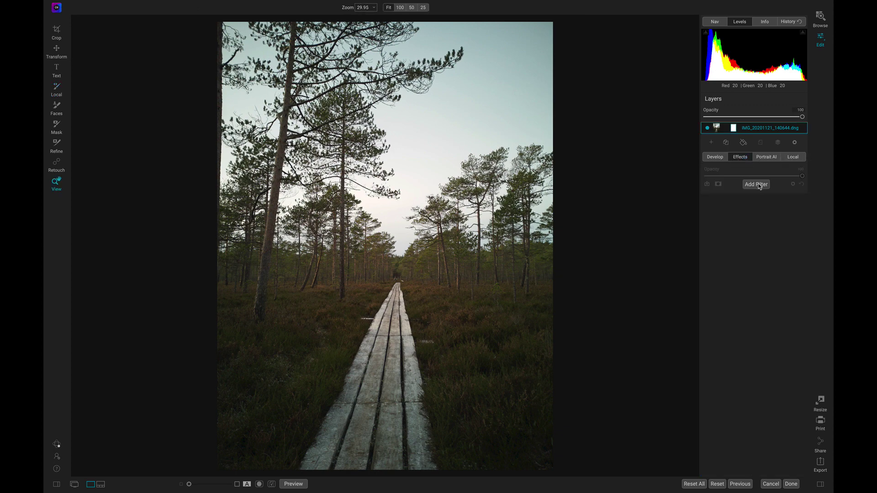
# - Add a Photo Filter effect, preview its mask, then remove it again
pyautogui.click(759, 185)
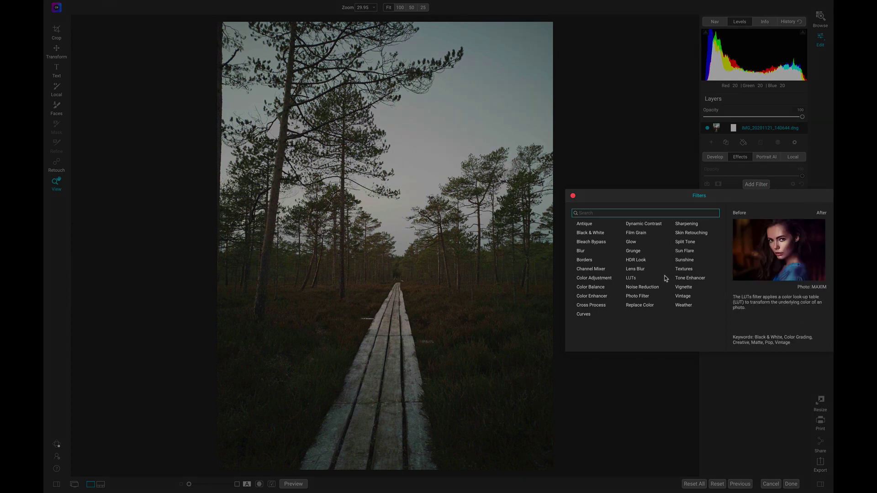
pyautogui.click(643, 294)
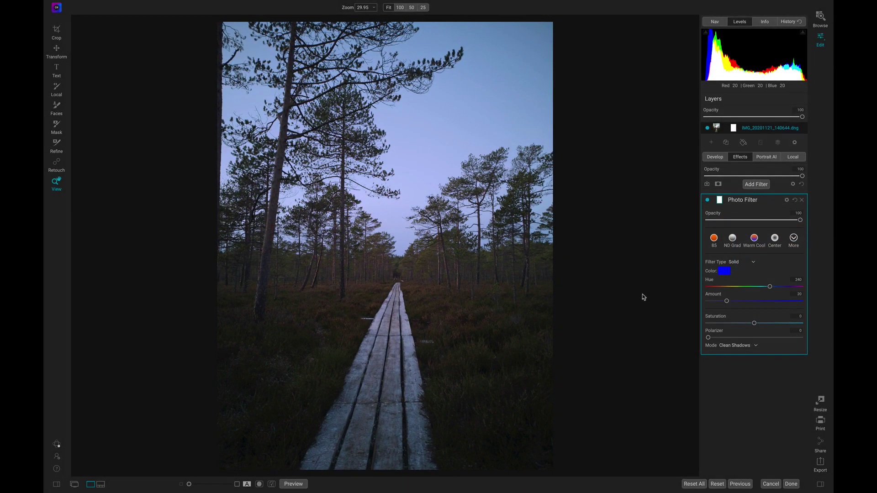
pyautogui.click(720, 202)
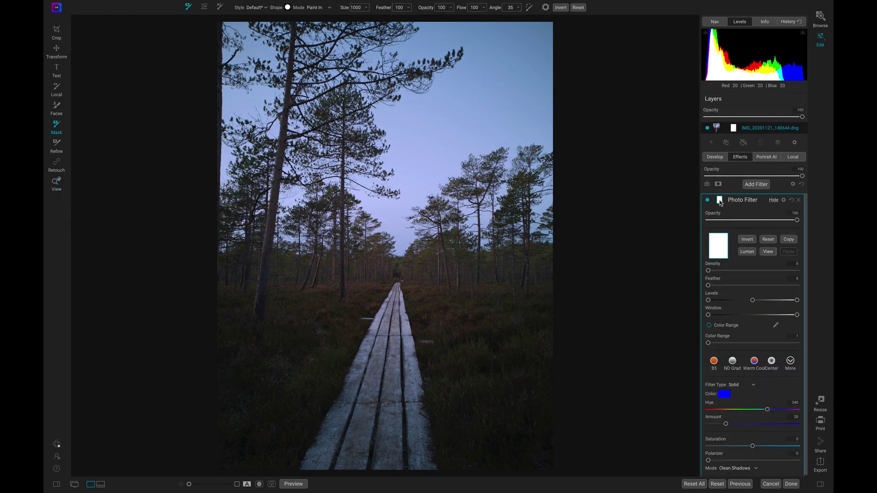
pyautogui.click(768, 253)
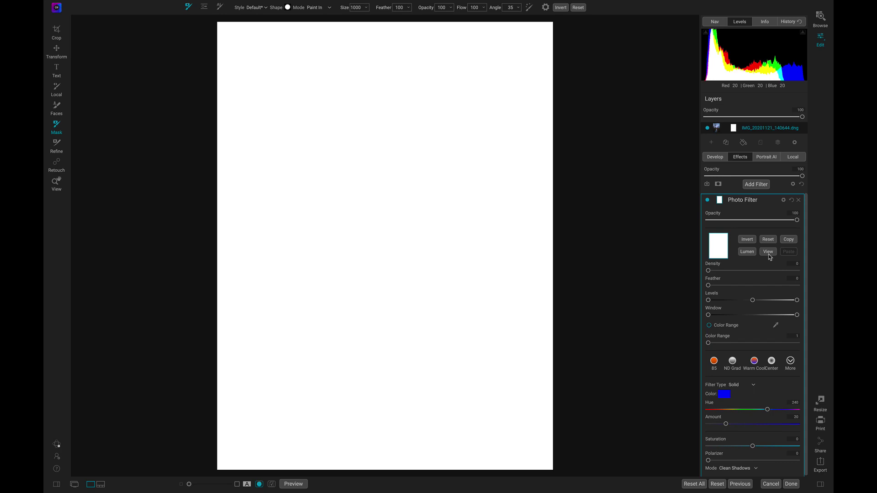
pyautogui.click(798, 201)
# - Open the local Adjustment layer's mask settings and preview its fully black mask
pyautogui.click(795, 157)
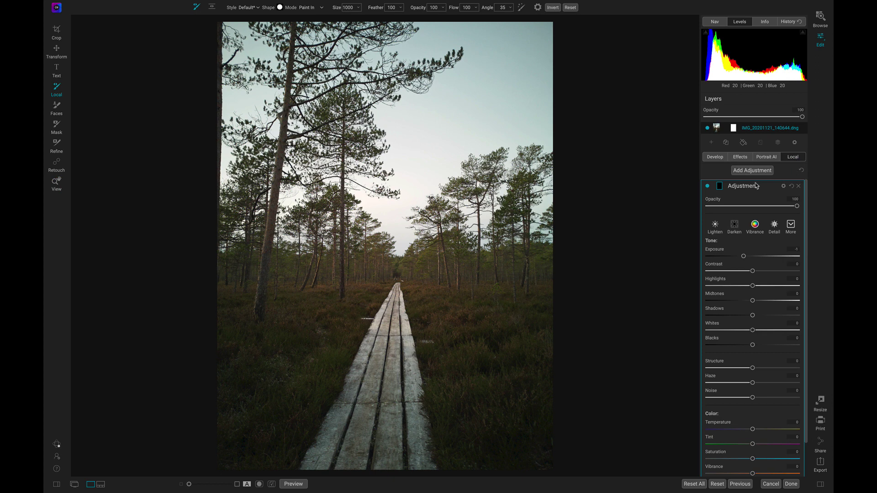
pyautogui.click(720, 186)
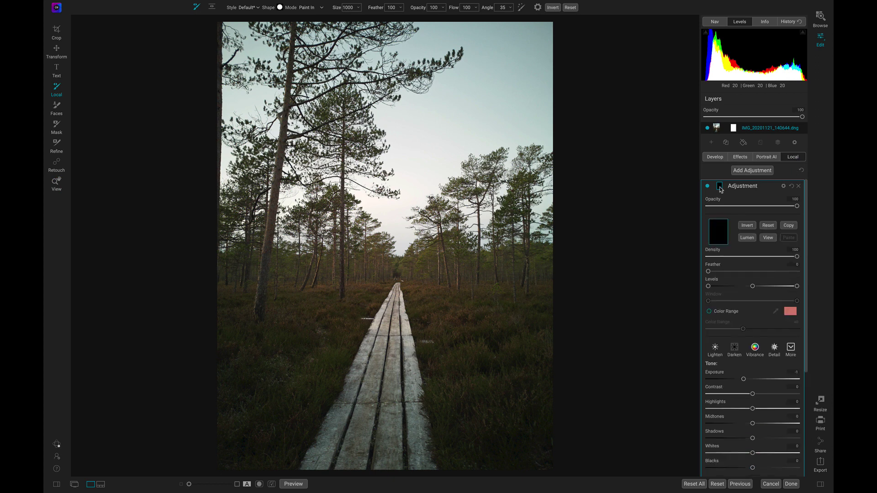
pyautogui.click(768, 238)
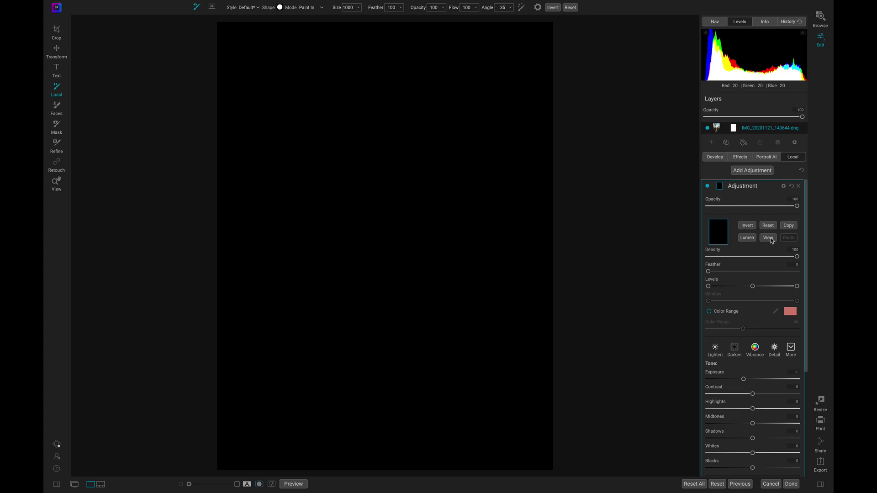
pyautogui.click(769, 238)
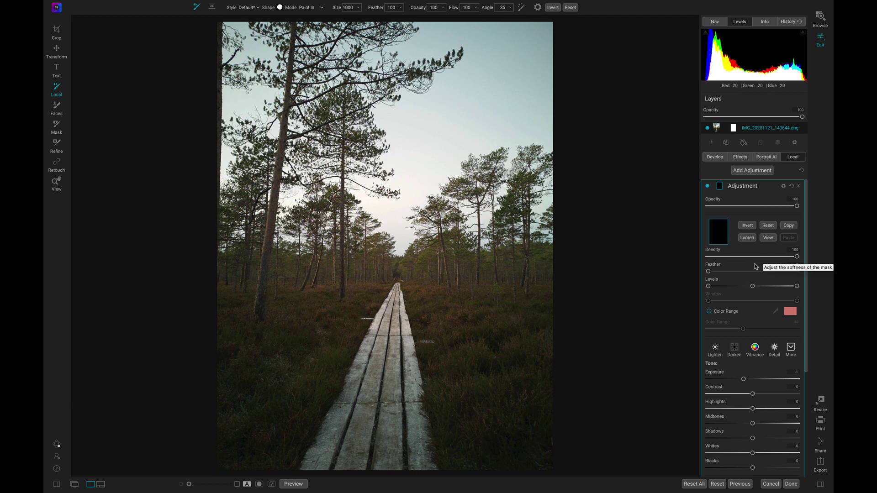
# - Apply the HDR Look style: Contrast −10, Highlights 70, Shadows 70, Structure 40, Saturation 20
pyautogui.scroll(-3, 750, 283)
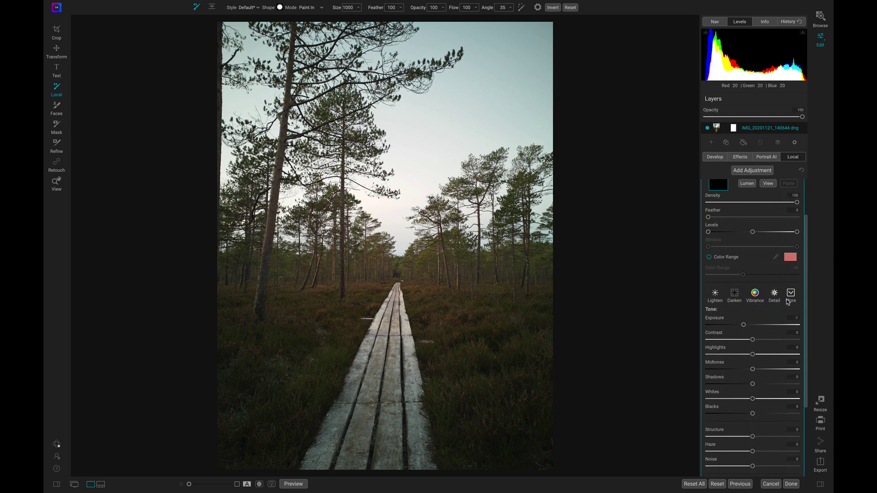
pyautogui.click(791, 296)
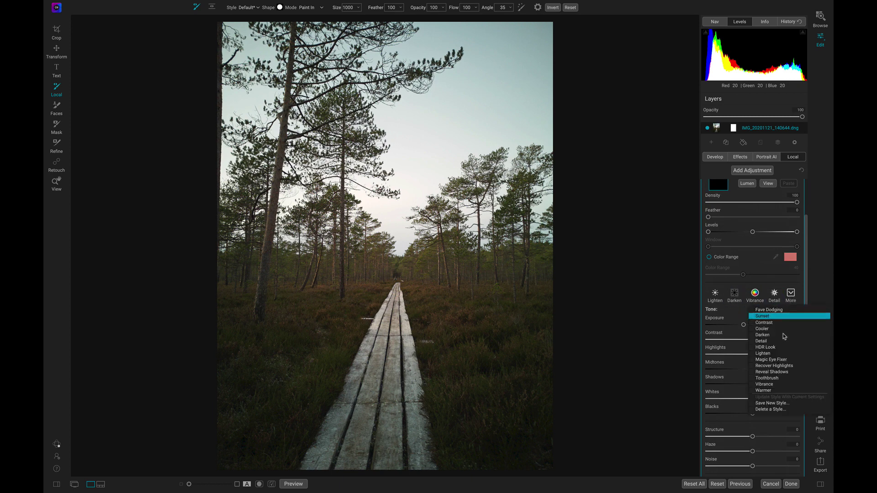
pyautogui.click(775, 348)
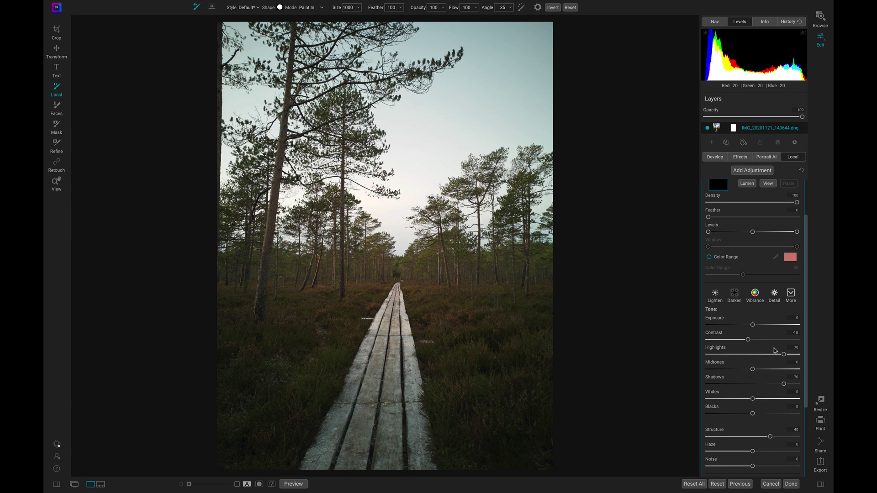
pyautogui.scroll(1, 776, 351)
# - Choose the Adjustable Gradient tool, beside the Adjustment Brush, as the local adjustment's mask tool
pyautogui.scroll(3, 775, 350)
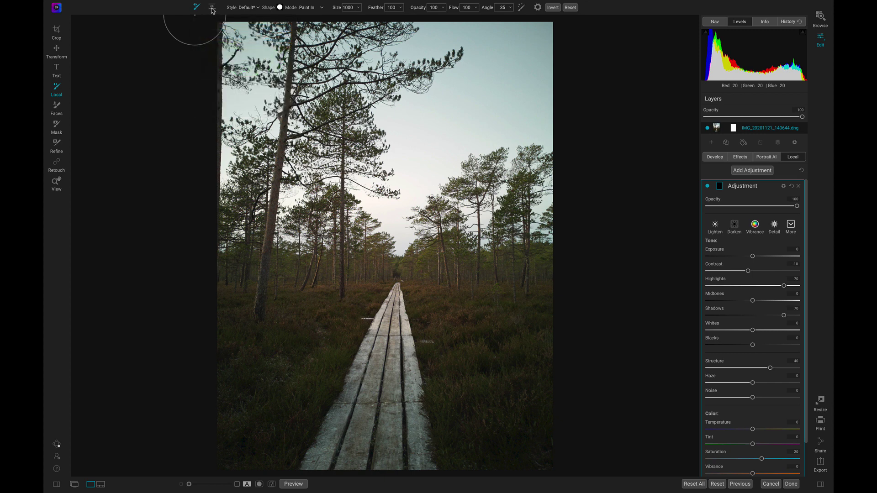
pyautogui.moveTo(212, 10)
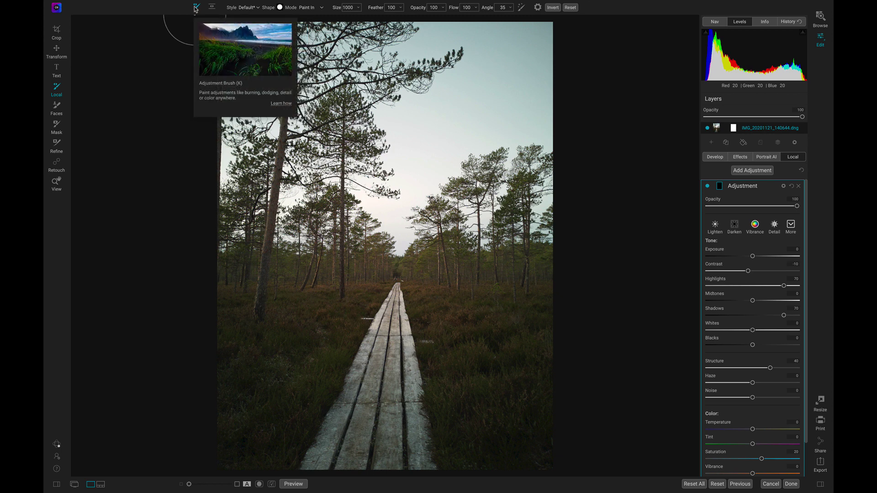
pyautogui.click(212, 9)
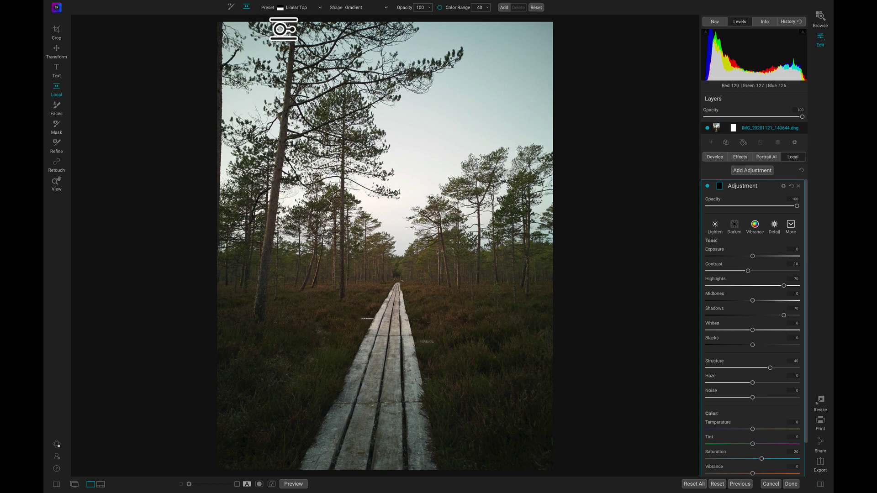
# - Apply the Linear Top gradient preset and place it across the photo at the horizon
pyautogui.click(312, 9)
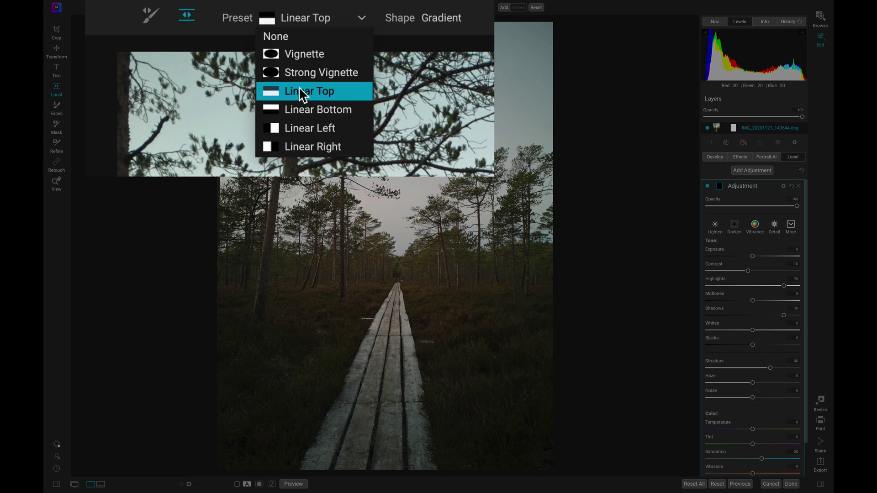
pyautogui.click(316, 90)
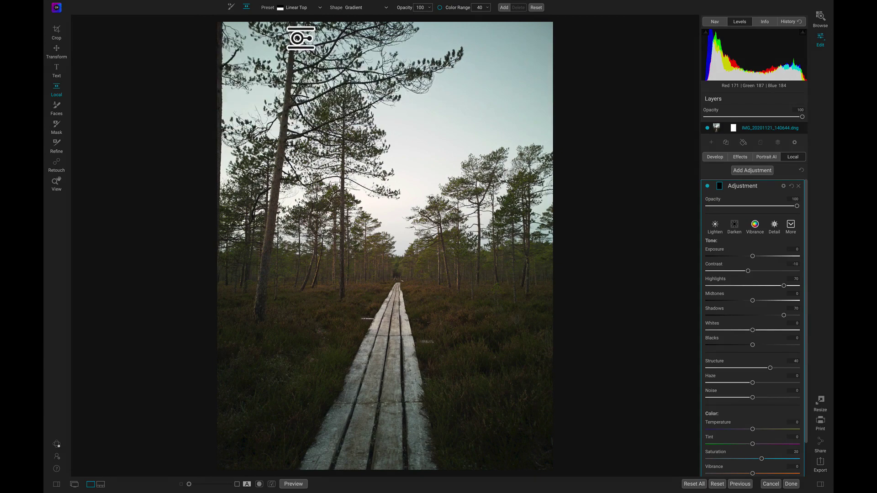
pyautogui.click(392, 242)
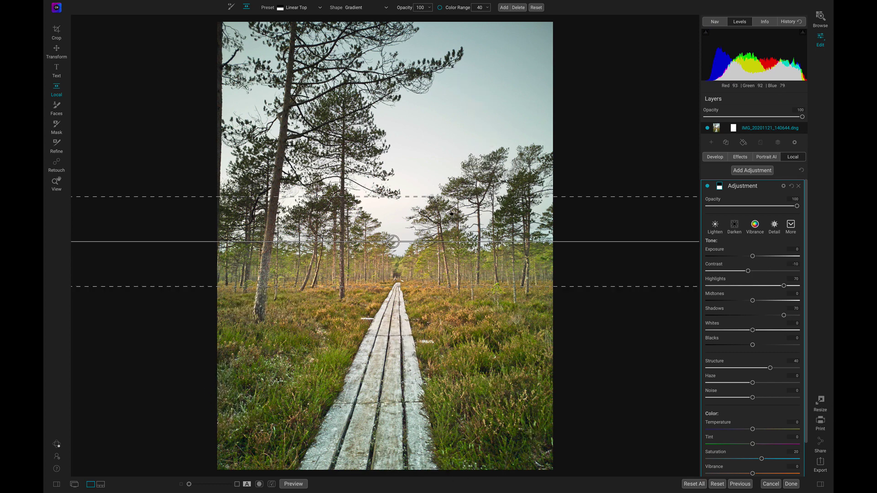
# - Preview the gradient mask, move its centre up toward the horizon, and widen the feathered transition
pyautogui.click(720, 186)
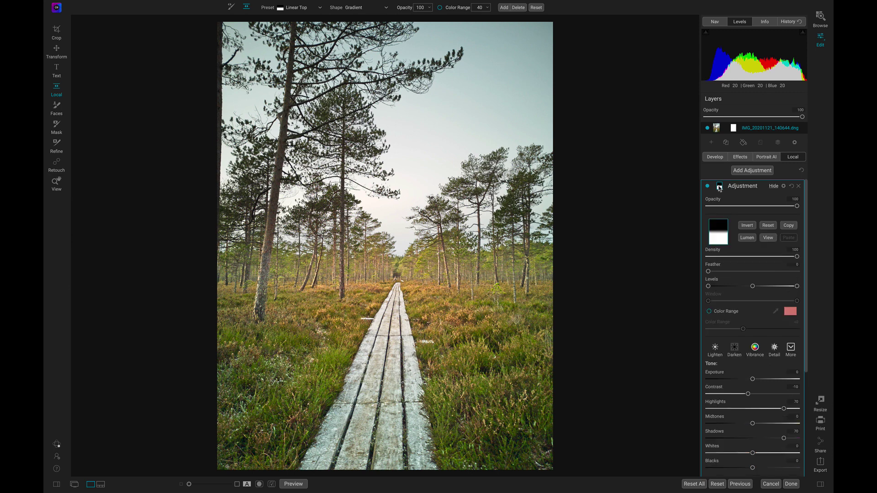
pyautogui.click(768, 238)
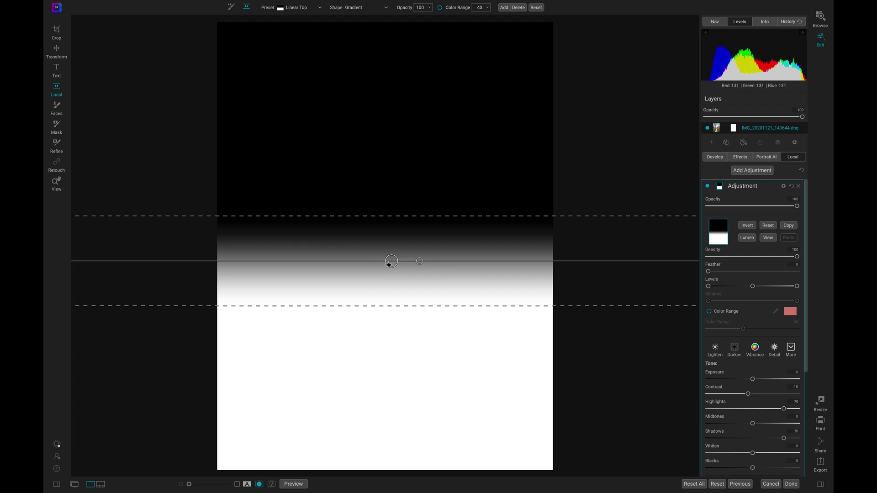
pyautogui.moveTo(392, 261); pyautogui.dragTo(296, 274)
pyautogui.moveTo(334, 216); pyautogui.dragTo(425, 228)
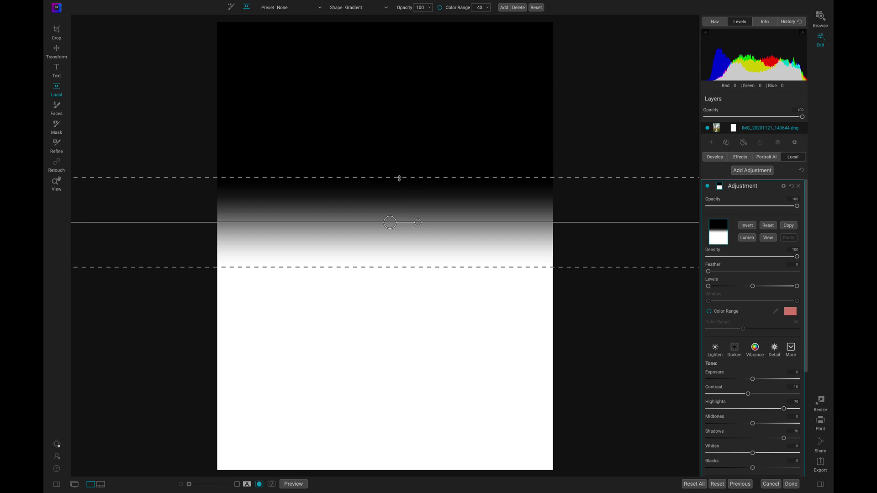
pyautogui.moveTo(401, 172); pyautogui.dragTo(408, 62)
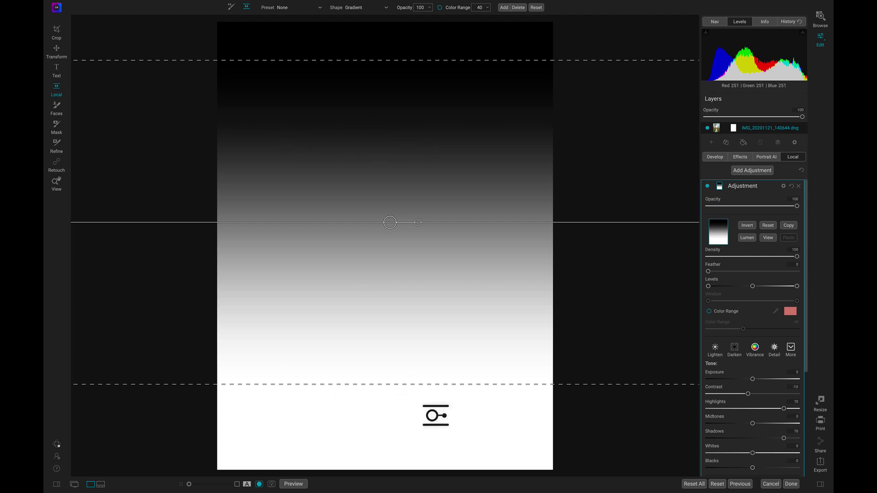
# - Return to the photo, compare the adjustment off and on, then narrow the gradient's transition band
pyautogui.click(769, 238)
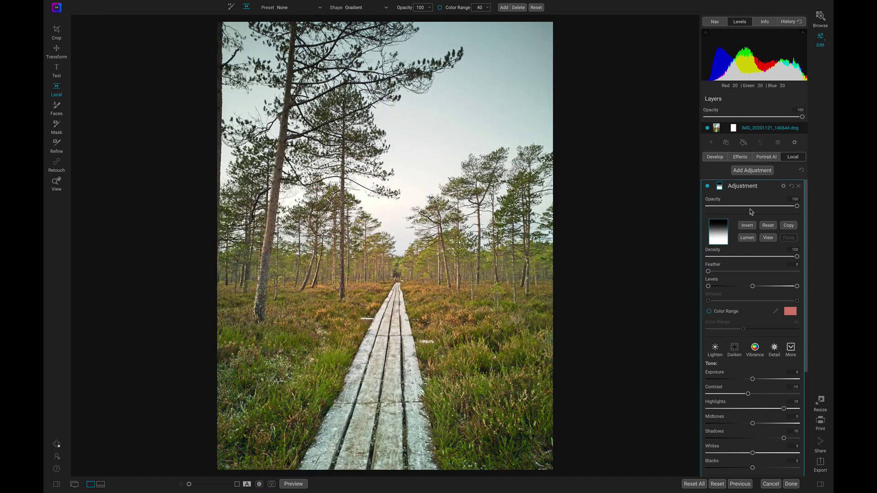
pyautogui.click(708, 186)
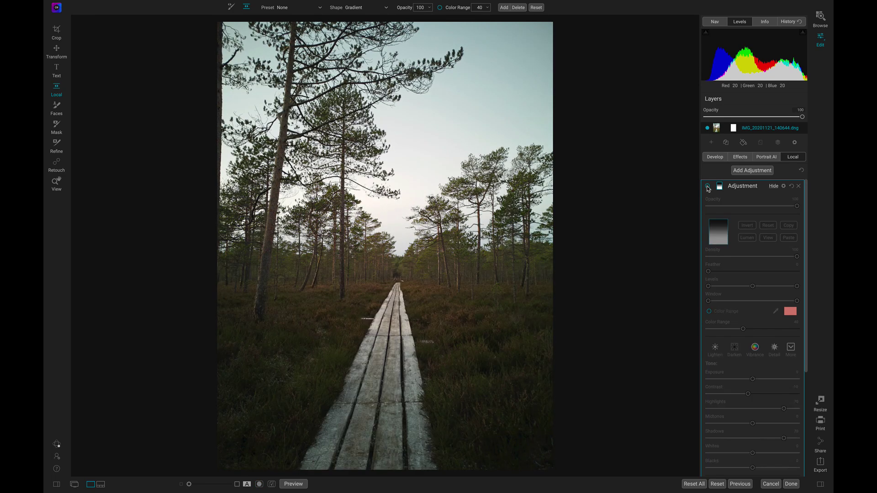
pyautogui.click(708, 187)
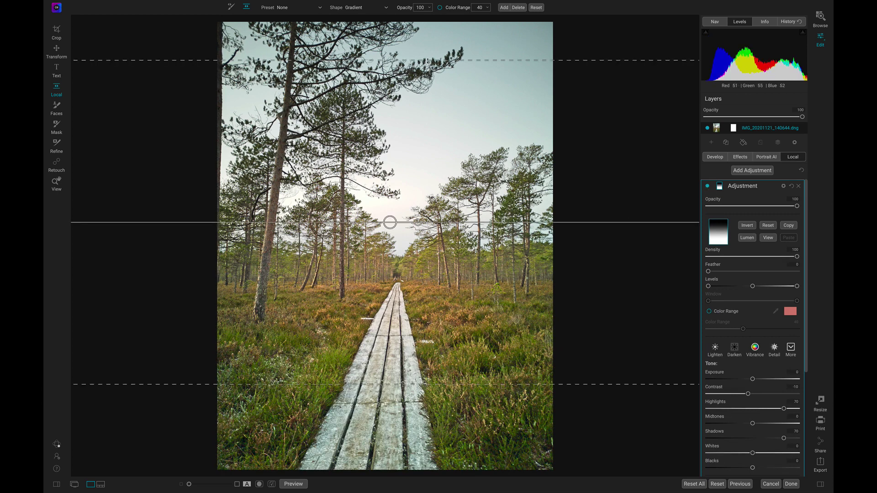
pyautogui.moveTo(421, 148); pyautogui.dragTo(421, 203)
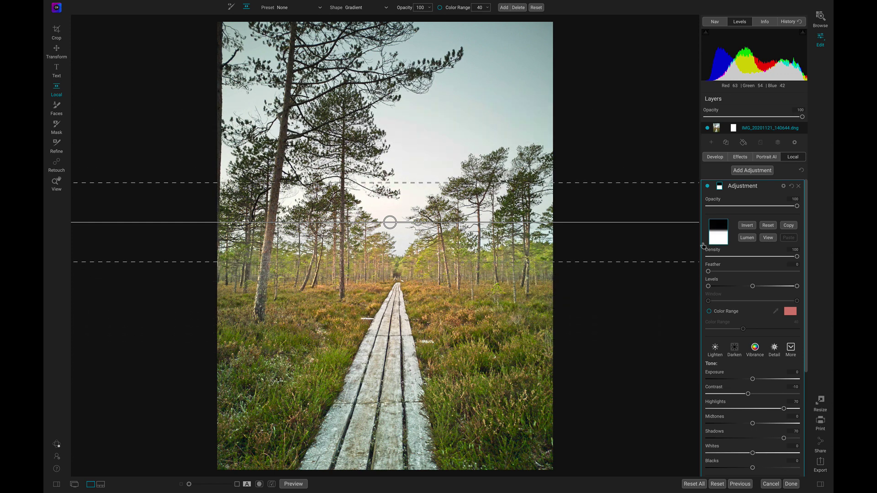